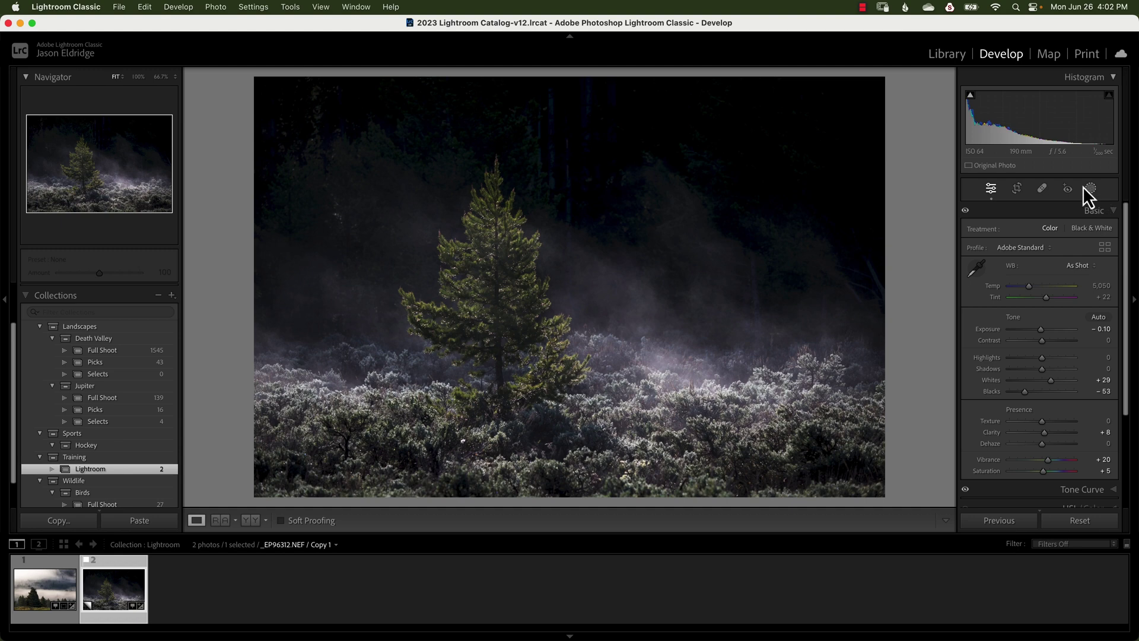
# - Show the Add New Mask options for the misty lone pine photo's virtual copy
pyautogui.click(1091, 189)
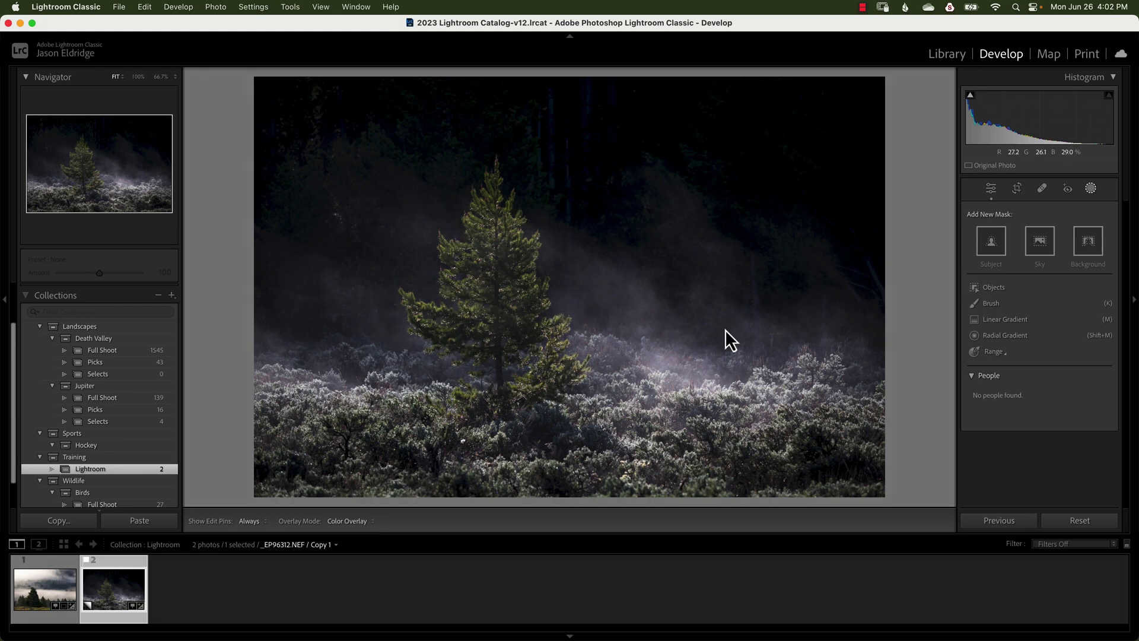
pyautogui.click(992, 243)
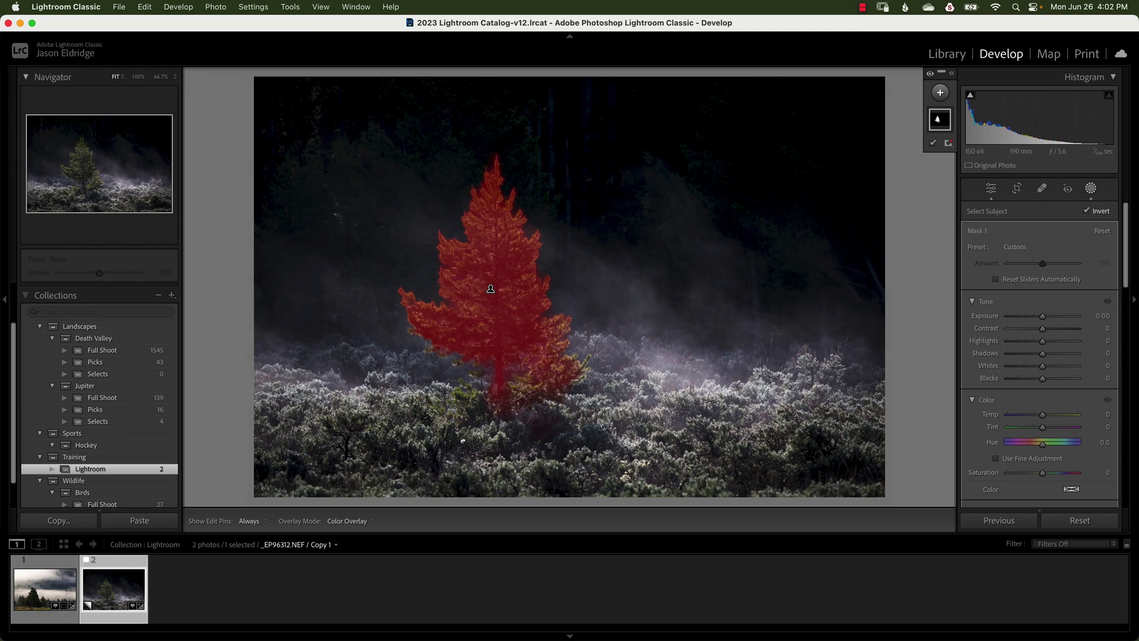
pyautogui.click(1088, 211)
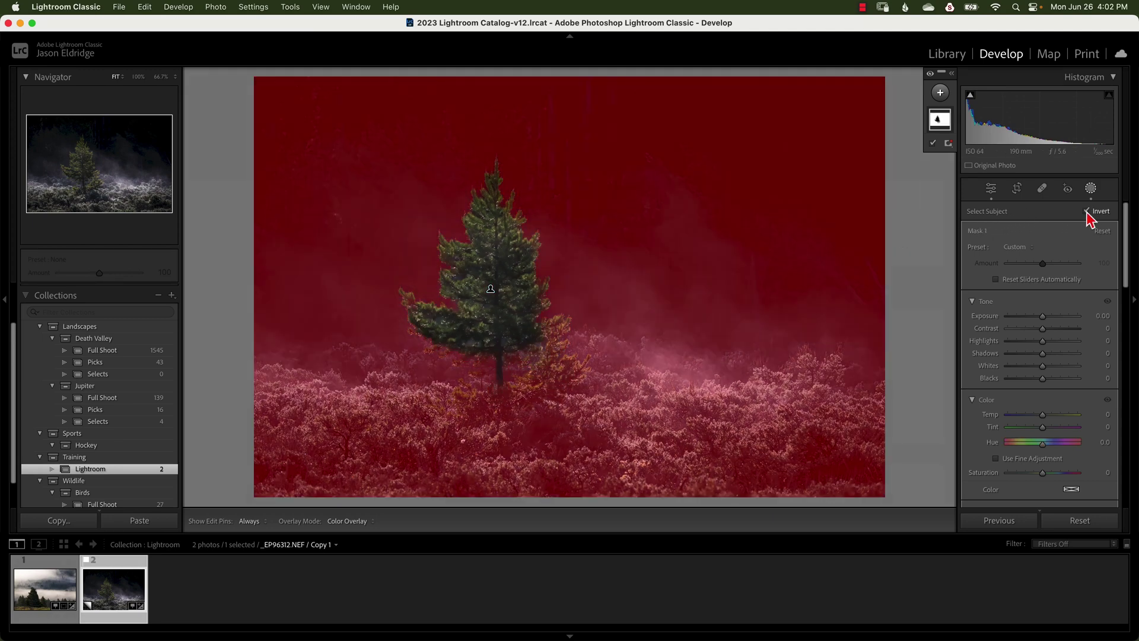
pyautogui.click(1086, 211)
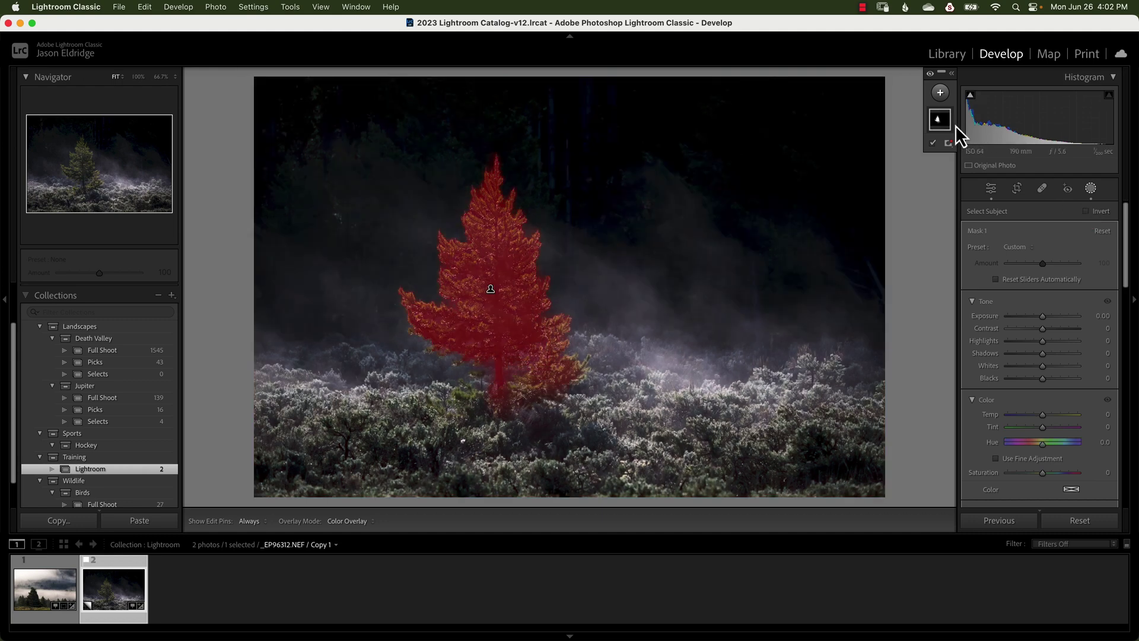
pyautogui.moveTo(937, 122)
pyautogui.press('Delete')
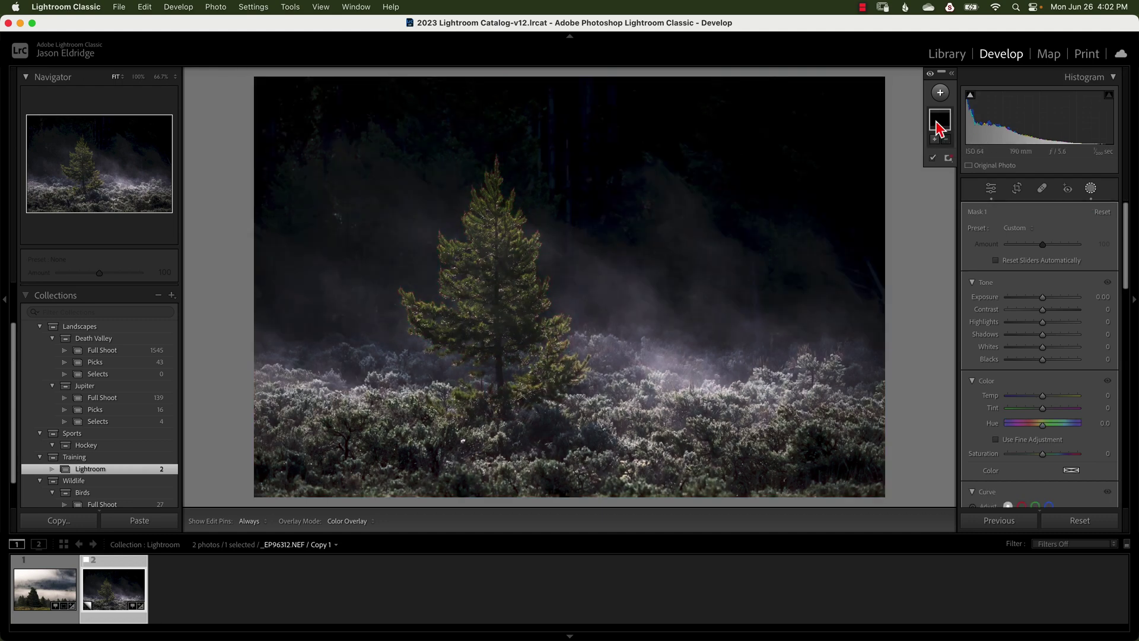
pyautogui.click(1090, 188)
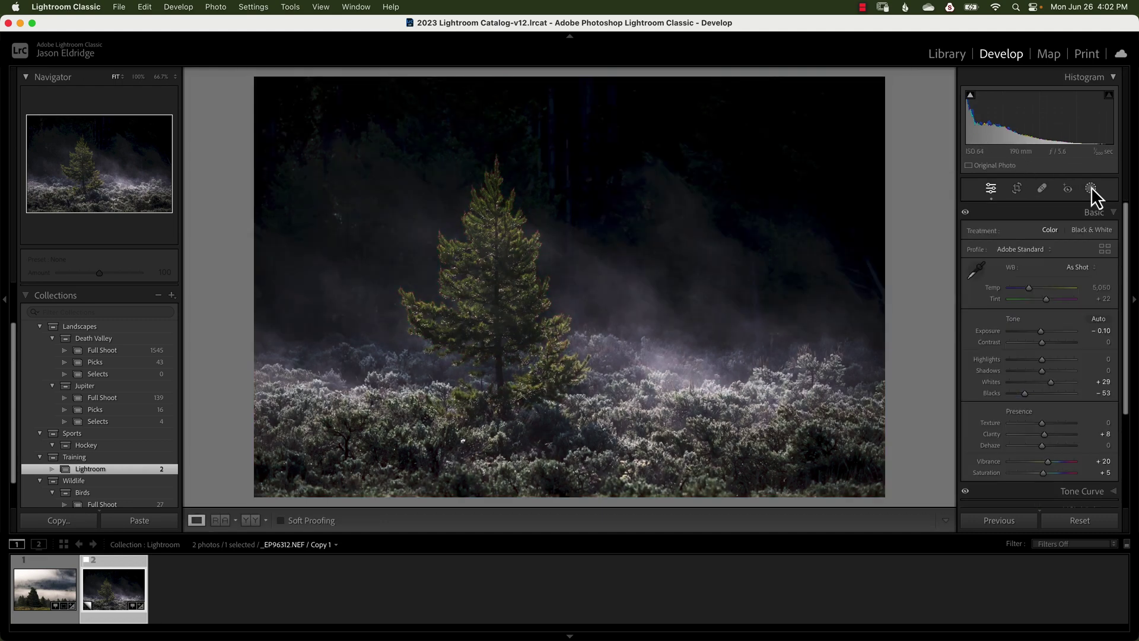
pyautogui.click(1089, 240)
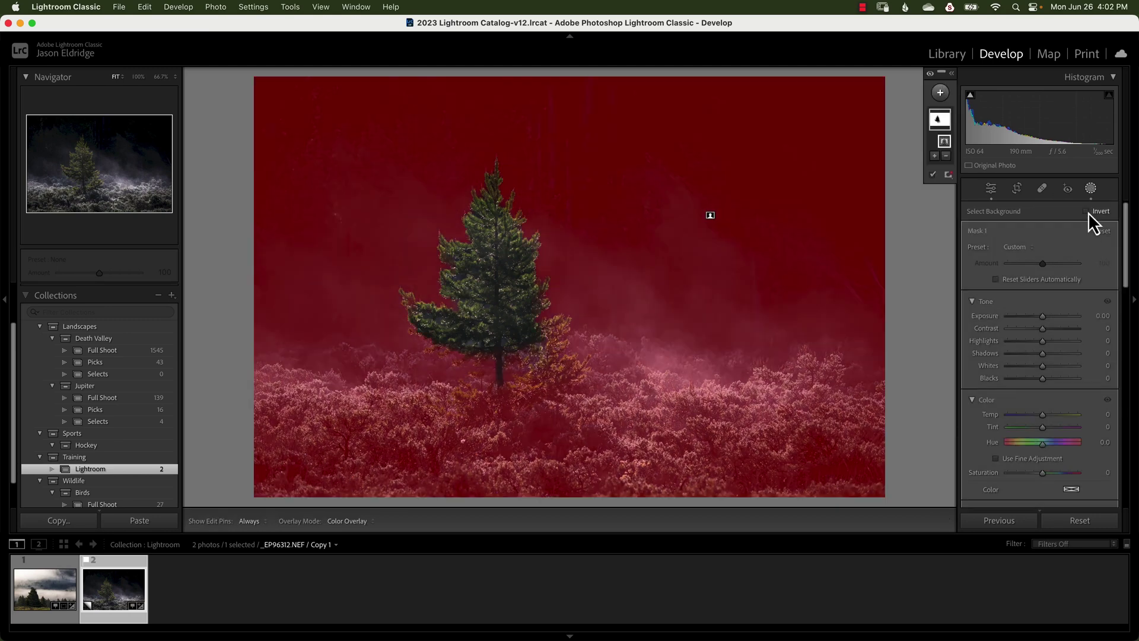
pyautogui.click(1087, 211)
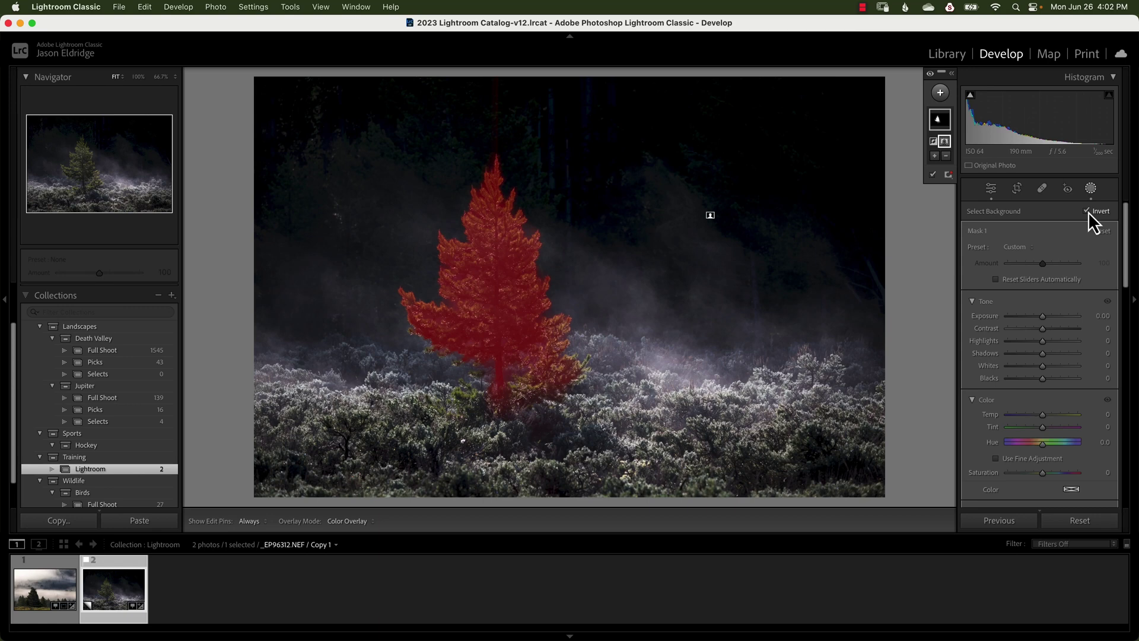
pyautogui.click(938, 119)
pyautogui.press('Delete')
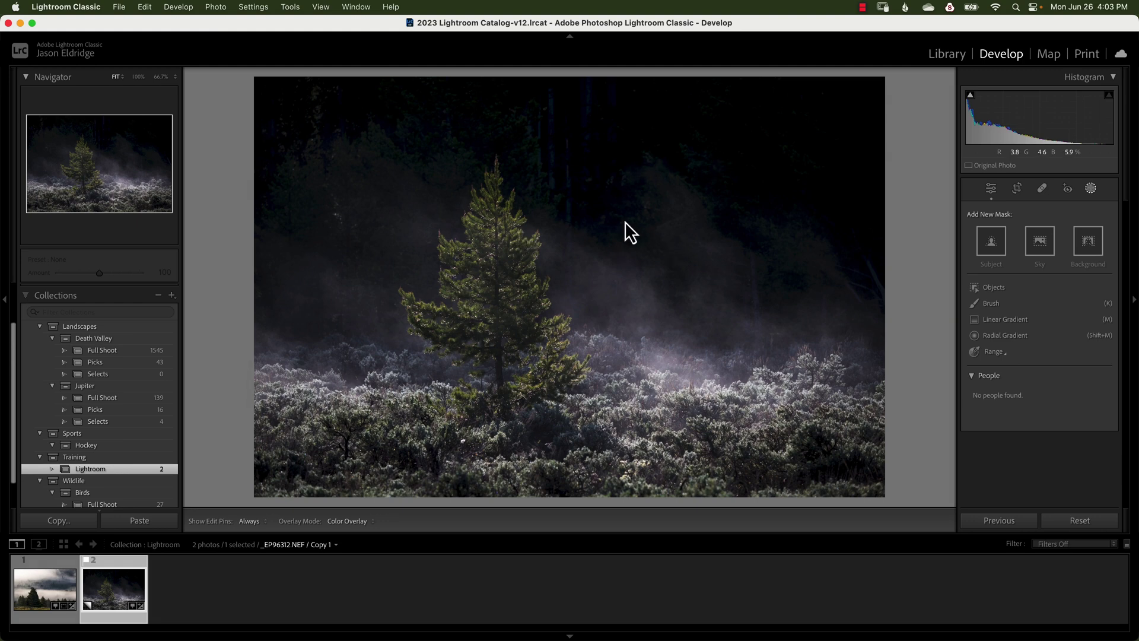
# - Open the foggy forest photo from the filmstrip and create a Select Subject mask on it
pyautogui.click(38, 592)
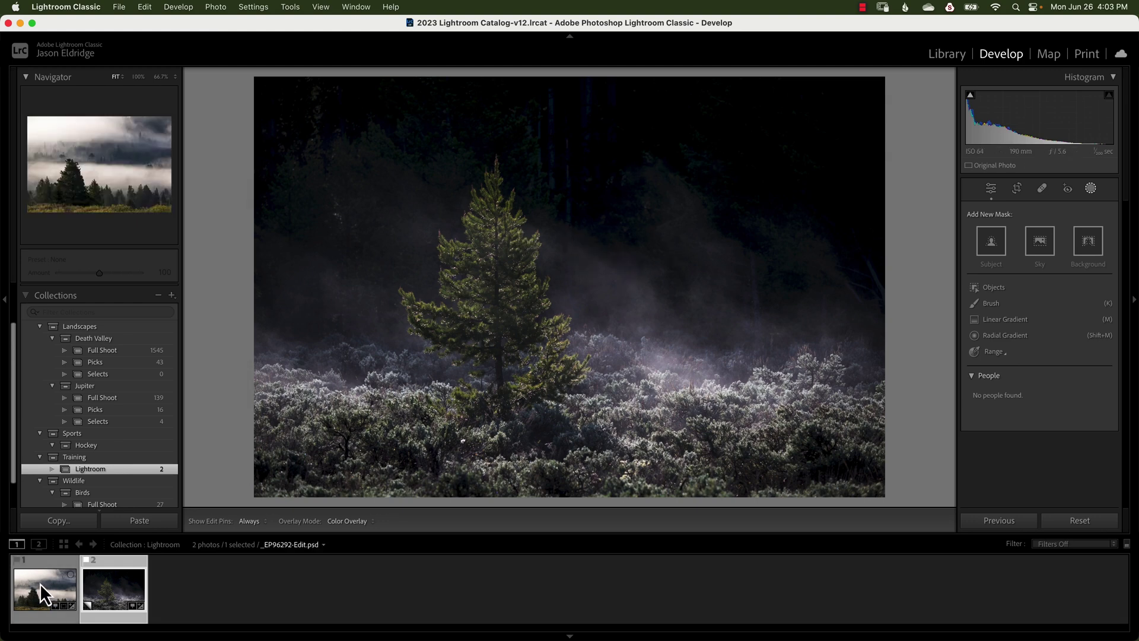
pyautogui.click(40, 582)
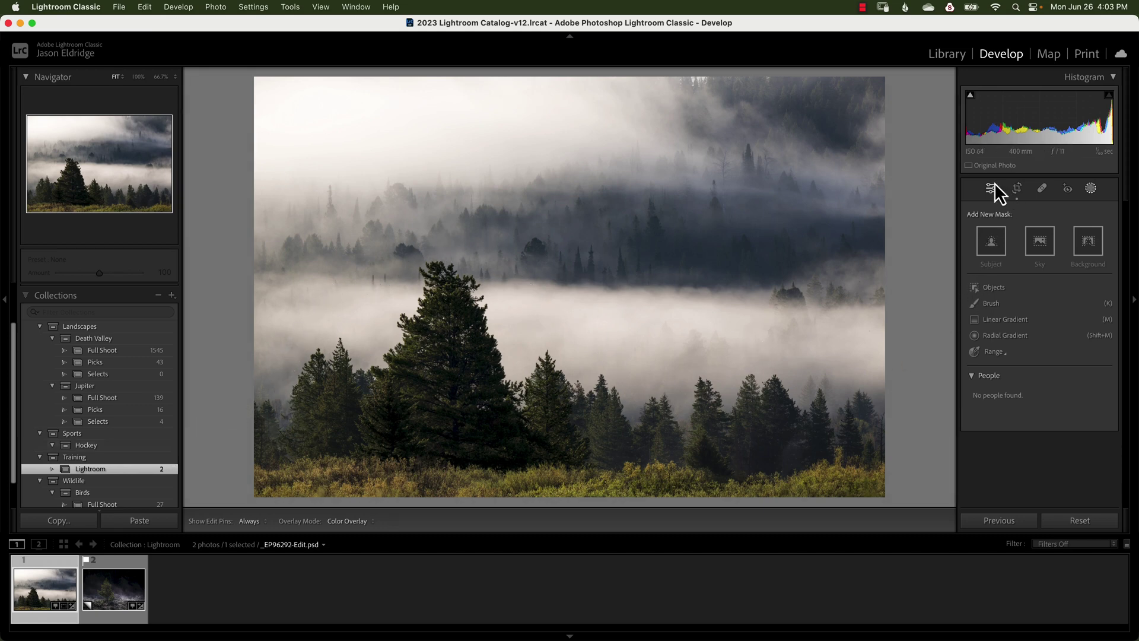
pyautogui.click(999, 242)
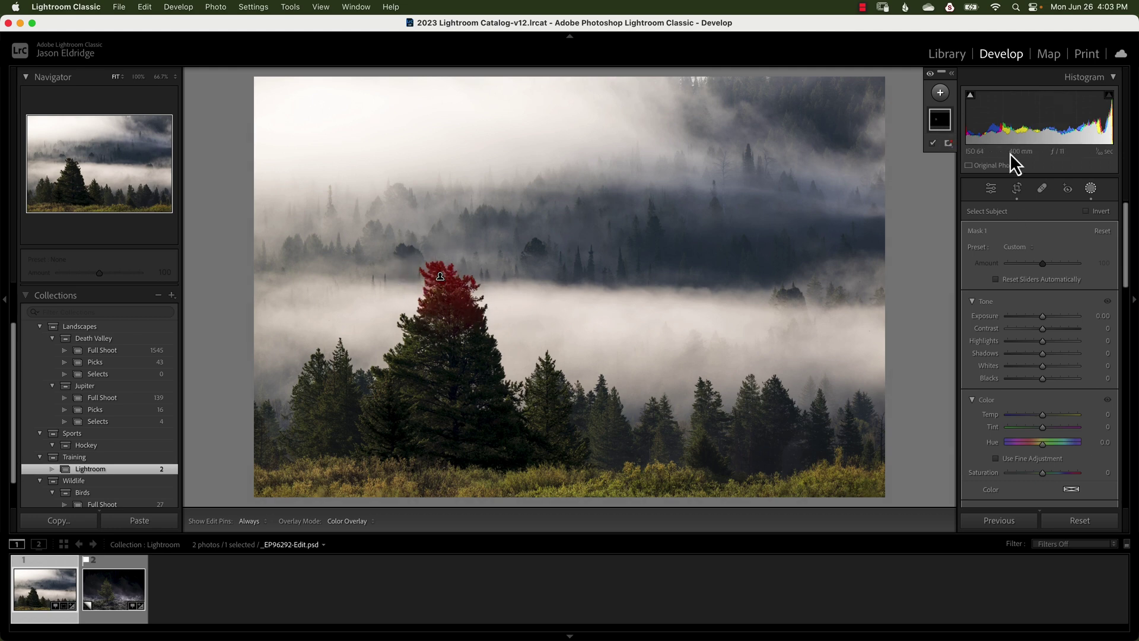
# - Delete the Select Subject component from Mask 1
pyautogui.moveTo(943, 132)
pyautogui.click(942, 126)
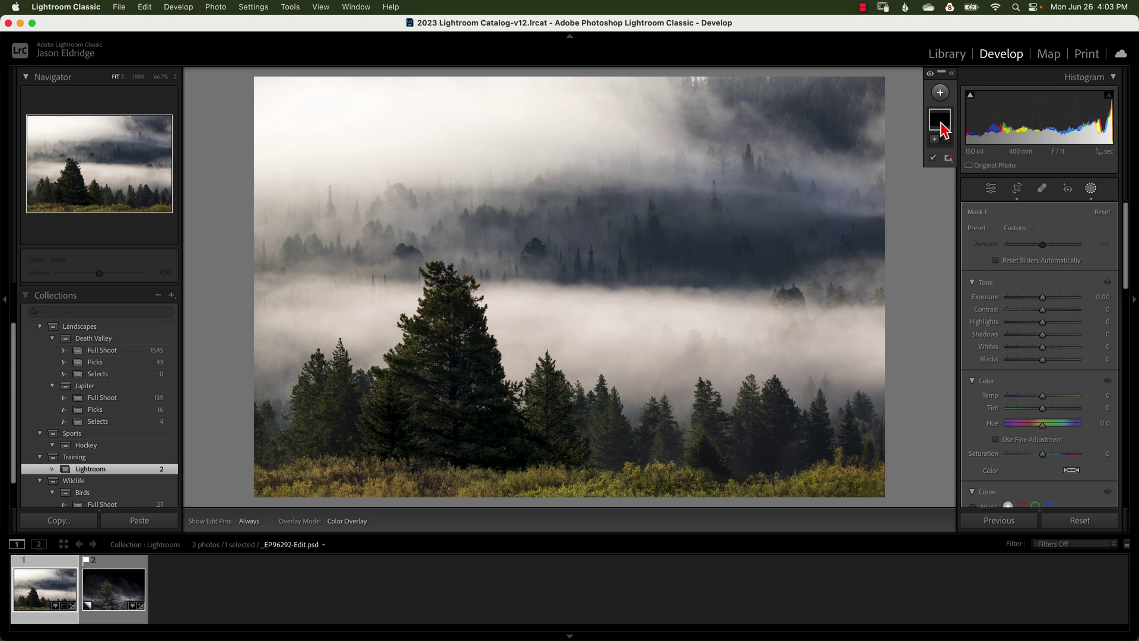
pyautogui.click(1095, 187)
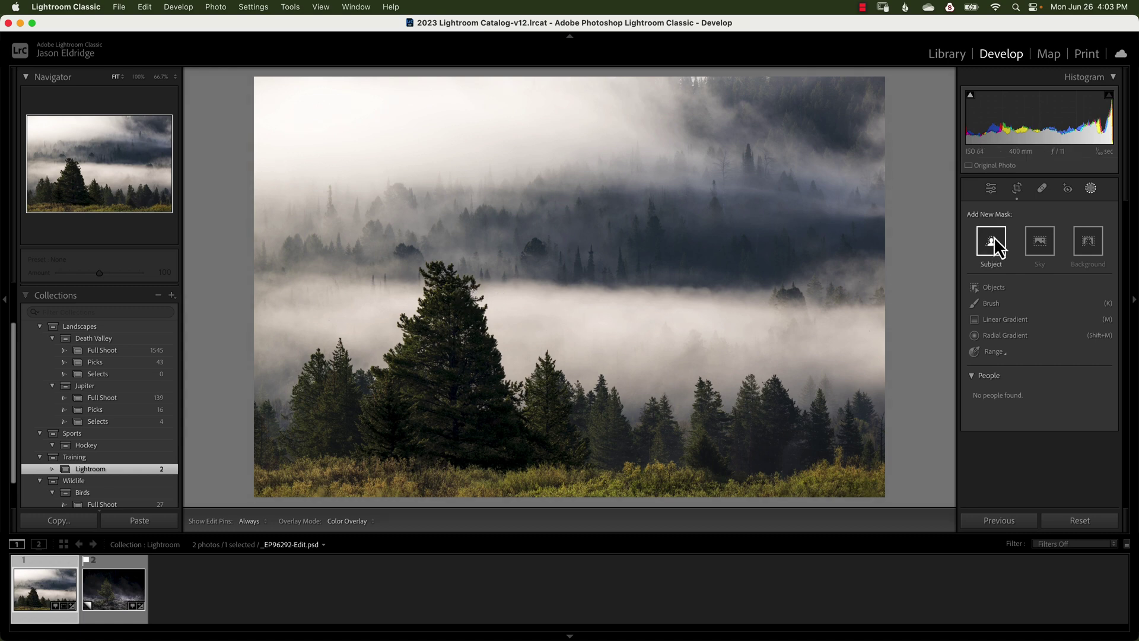
# - Try an Objects selection brushed over the foreground pines, then undo it
pyautogui.click(996, 289)
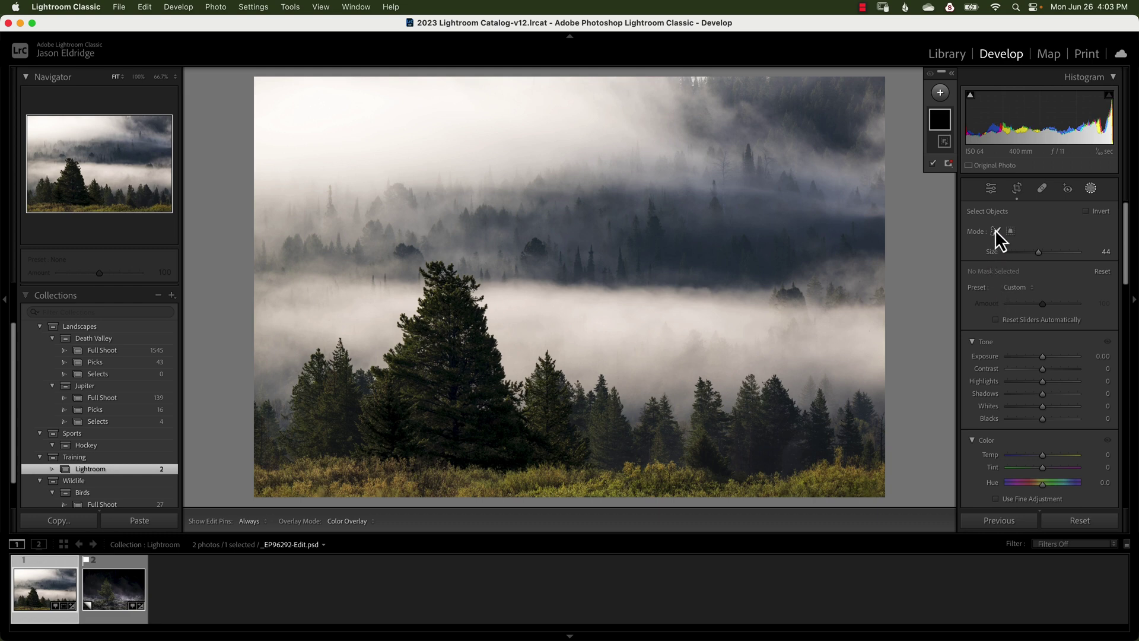
pyautogui.click(445, 298)
pyautogui.moveTo(445, 297)
pyautogui.mouseDown()
pyautogui.moveTo(415, 366)
pyautogui.moveTo(403, 376)
pyautogui.moveTo(340, 370)
pyautogui.moveTo(312, 423)
pyautogui.moveTo(544, 441)
pyautogui.moveTo(545, 383)
pyautogui.moveTo(524, 414)
pyautogui.moveTo(432, 385)
pyautogui.moveTo(502, 363)
pyautogui.moveTo(485, 357)
pyautogui.moveTo(500, 415)
pyautogui.mouseUp()
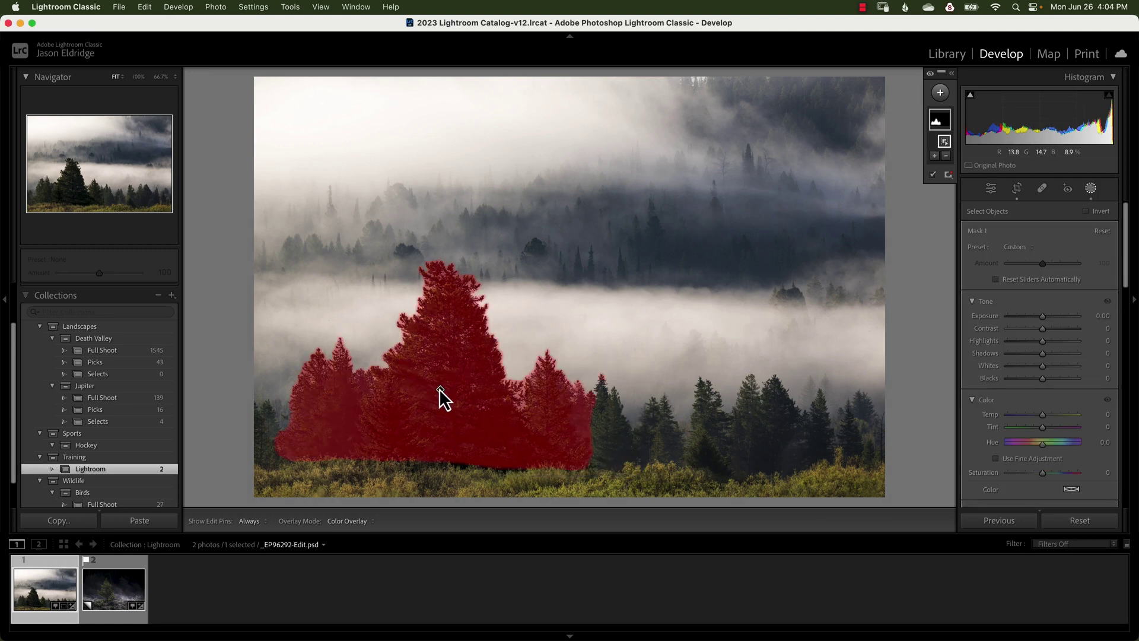
pyautogui.press('super+z')
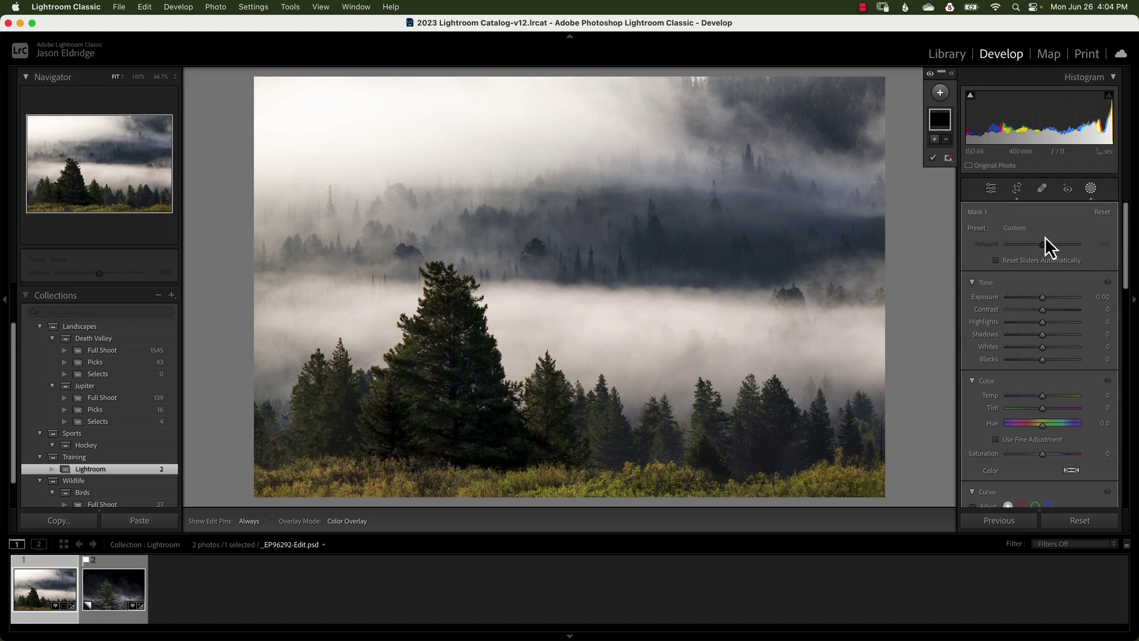
pyautogui.click(1091, 187)
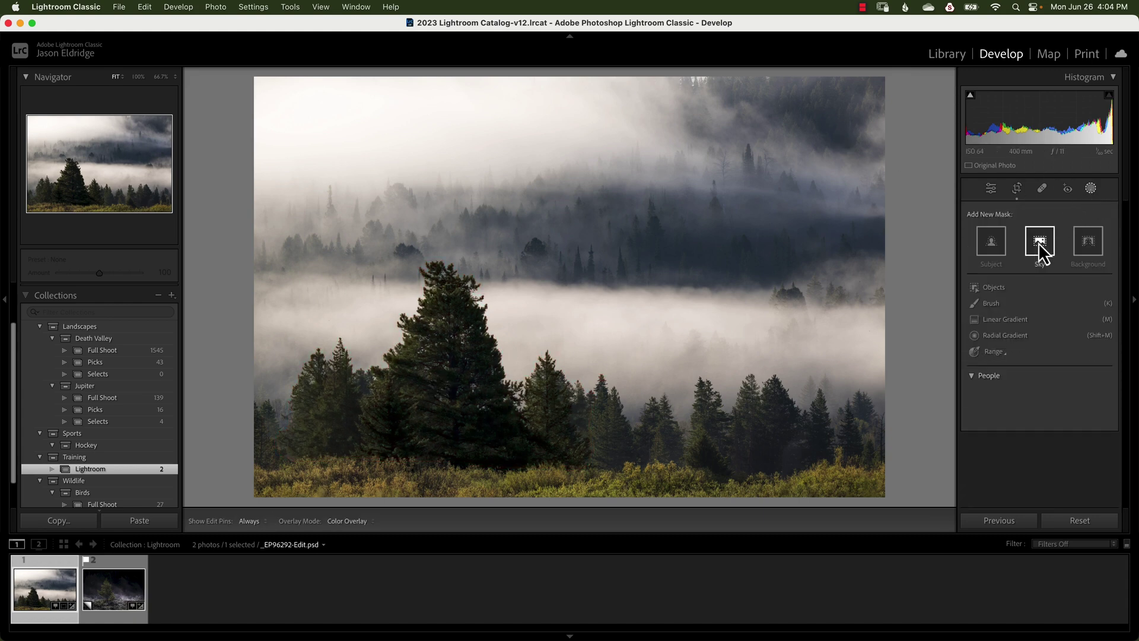
# - Object-select the central pines, add the lower-right trees, then exit without the mask overlay
pyautogui.click(1038, 247)
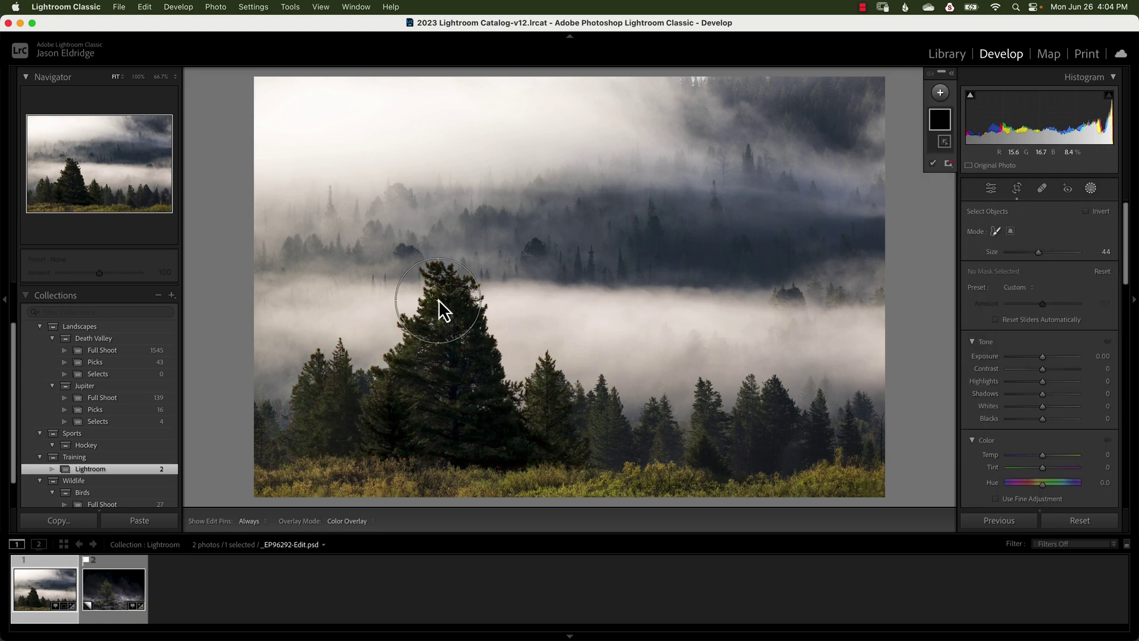
pyautogui.moveTo(440, 297)
pyautogui.mouseDown()
pyautogui.moveTo(423, 351)
pyautogui.moveTo(392, 383)
pyautogui.moveTo(338, 379)
pyautogui.moveTo(320, 409)
pyautogui.moveTo(280, 426)
pyautogui.moveTo(413, 445)
pyautogui.moveTo(549, 443)
pyautogui.moveTo(540, 391)
pyautogui.moveTo(510, 415)
pyautogui.moveTo(472, 405)
pyautogui.moveTo(468, 395)
pyautogui.moveTo(486, 389)
pyautogui.moveTo(469, 336)
pyautogui.moveTo(464, 381)
pyautogui.moveTo(540, 426)
pyautogui.moveTo(588, 412)
pyautogui.moveTo(601, 433)
pyautogui.moveTo(671, 426)
pyautogui.moveTo(713, 440)
pyautogui.moveTo(708, 418)
pyautogui.moveTo(764, 413)
pyautogui.moveTo(766, 440)
pyautogui.moveTo(802, 425)
pyautogui.moveTo(880, 442)
pyautogui.mouseUp()
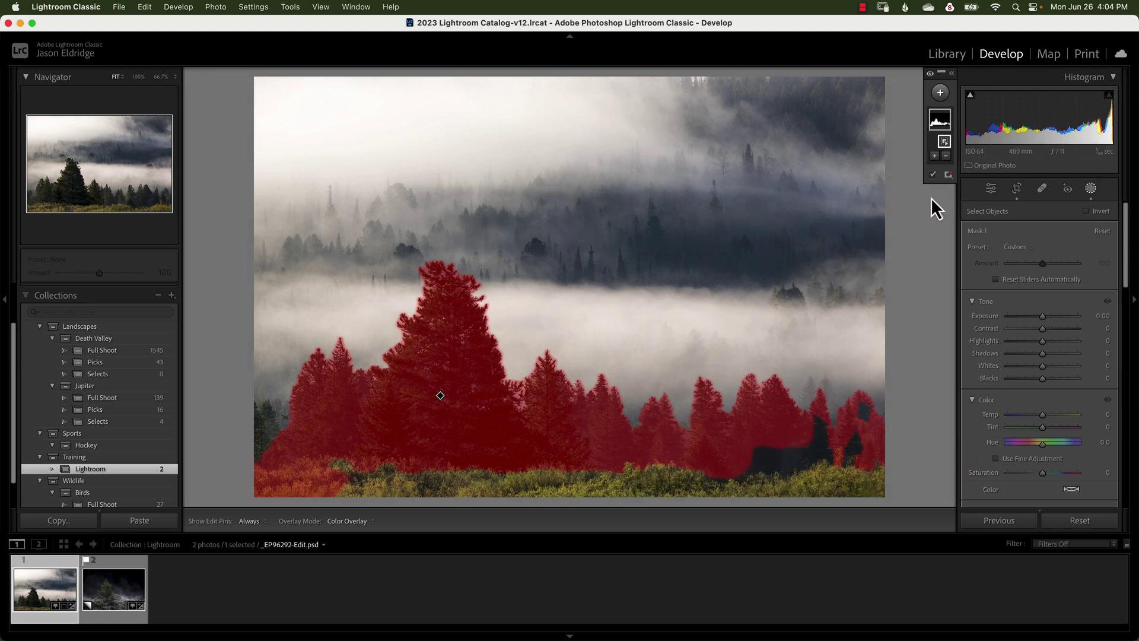
pyautogui.click(934, 156)
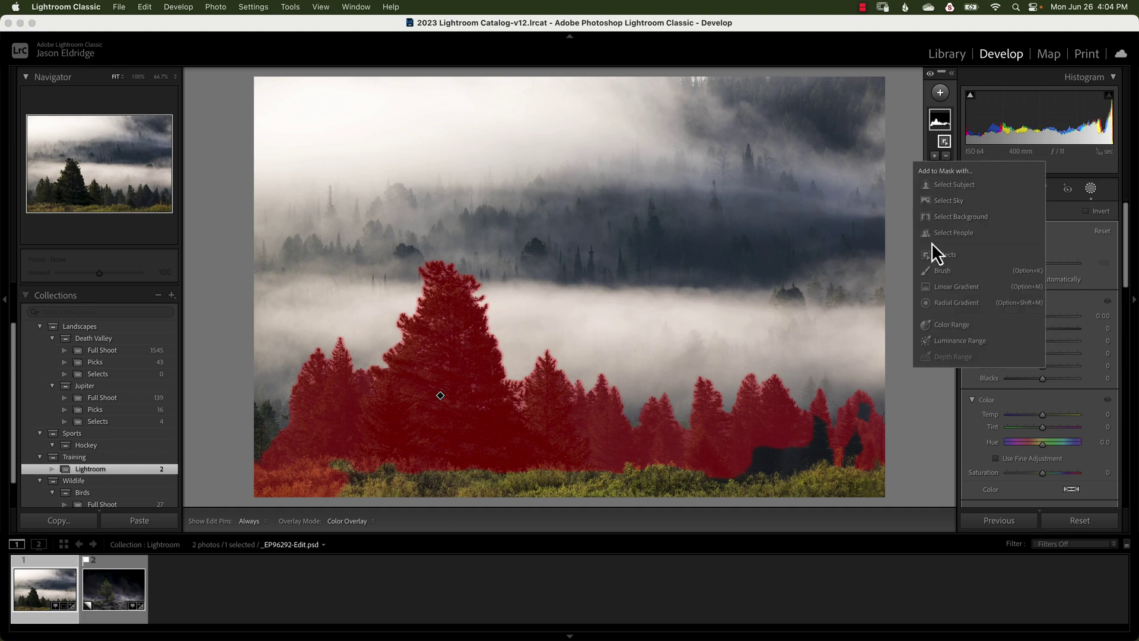
pyautogui.click(943, 254)
pyautogui.moveTo(730, 478)
pyautogui.mouseDown()
pyautogui.moveTo(802, 445)
pyautogui.moveTo(863, 439)
pyautogui.mouseUp()
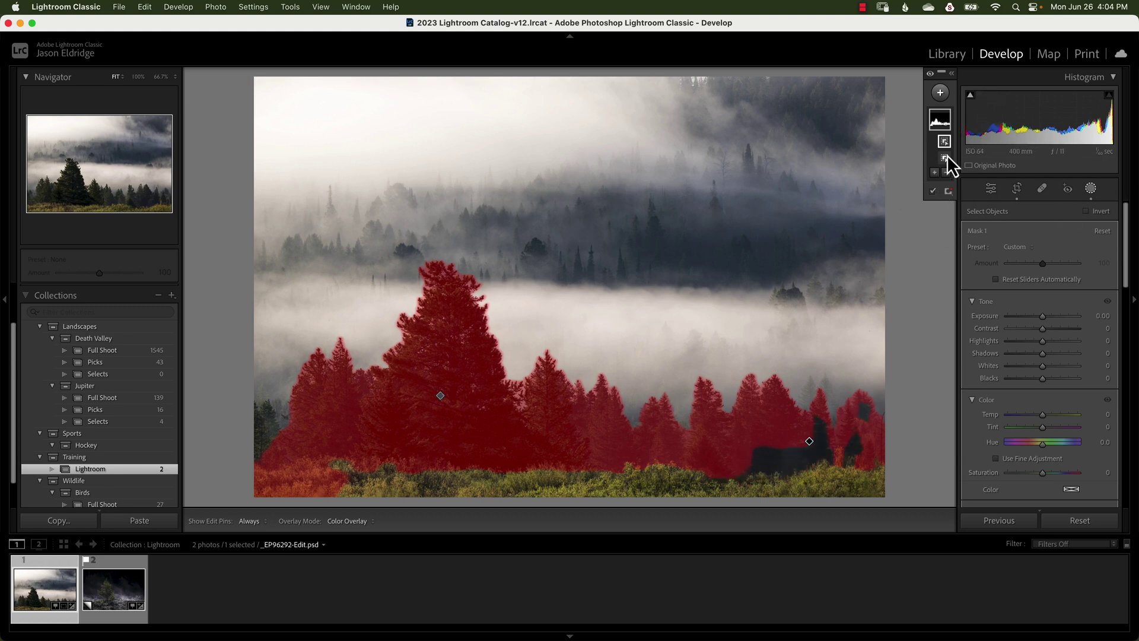
pyautogui.click(942, 123)
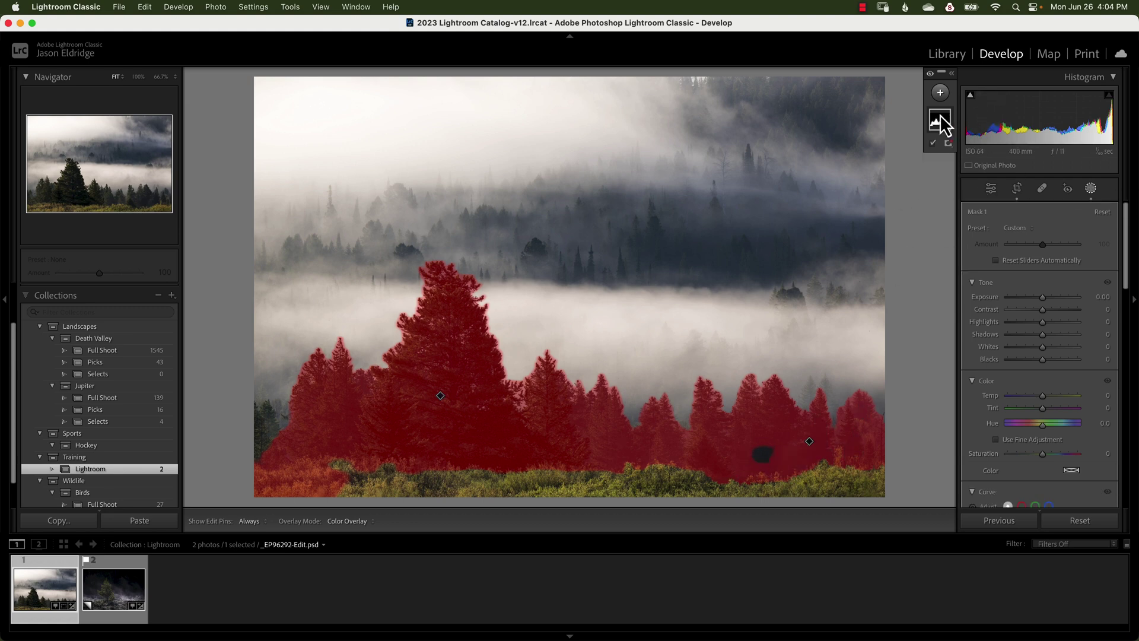
pyautogui.click(943, 122)
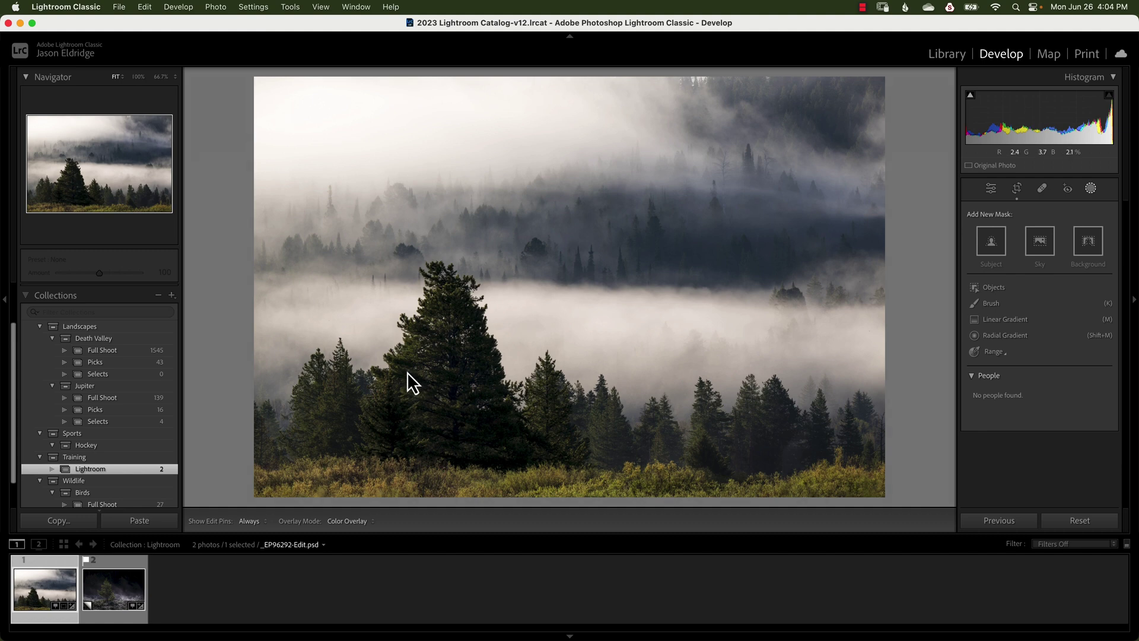
# - Object-select the foreground pines and brush the dark right-hand gap into the mask
pyautogui.click(993, 289)
pyautogui.moveTo(297, 442)
pyautogui.mouseDown()
pyautogui.moveTo(316, 381)
pyautogui.moveTo(329, 377)
pyautogui.moveTo(342, 433)
pyautogui.moveTo(504, 435)
pyautogui.moveTo(449, 300)
pyautogui.moveTo(385, 374)
pyautogui.moveTo(475, 393)
pyautogui.moveTo(531, 378)
pyautogui.moveTo(543, 435)
pyautogui.moveTo(565, 438)
pyautogui.moveTo(591, 404)
pyautogui.moveTo(620, 430)
pyautogui.moveTo(735, 448)
pyautogui.moveTo(777, 449)
pyautogui.moveTo(683, 418)
pyautogui.moveTo(769, 410)
pyautogui.moveTo(877, 429)
pyautogui.moveTo(709, 421)
pyautogui.moveTo(827, 438)
pyautogui.mouseUp()
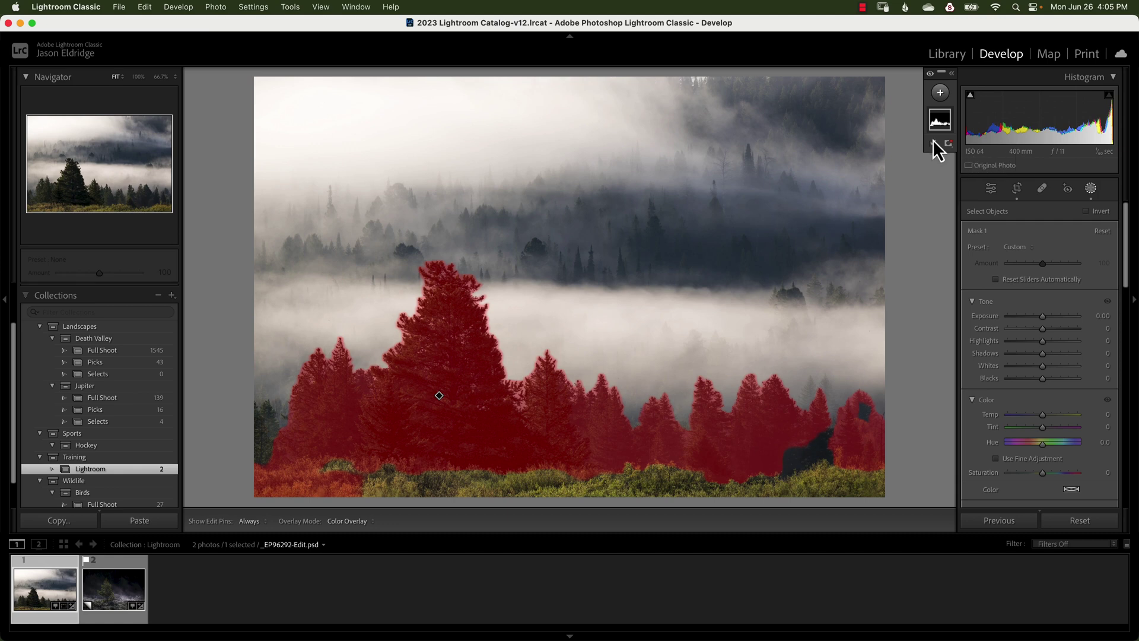
pyautogui.click(934, 156)
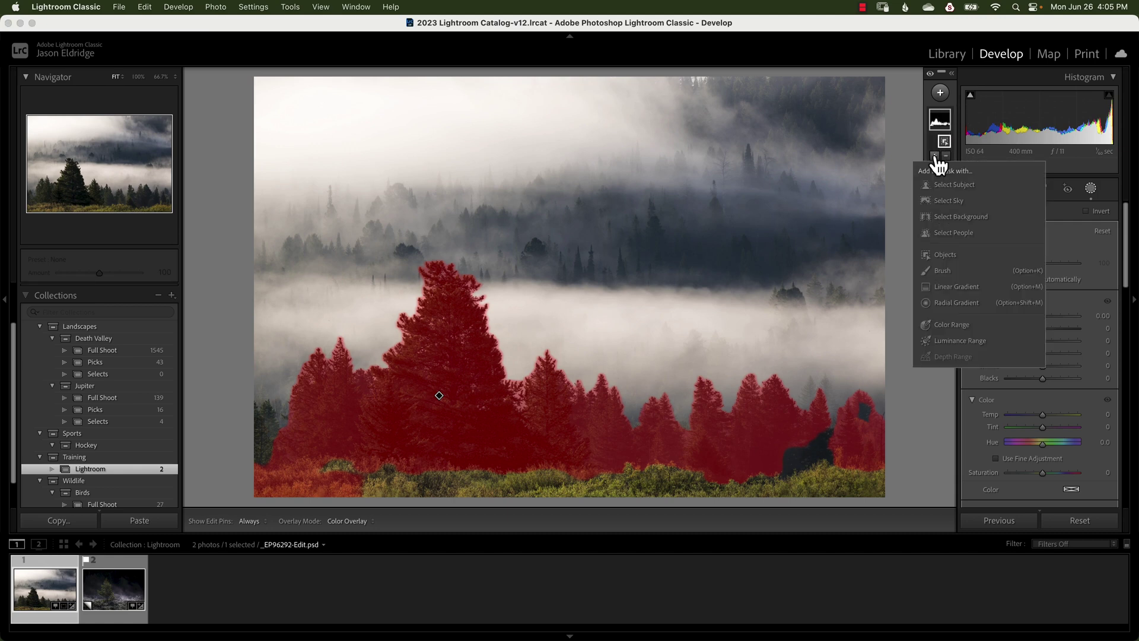
pyautogui.click(944, 271)
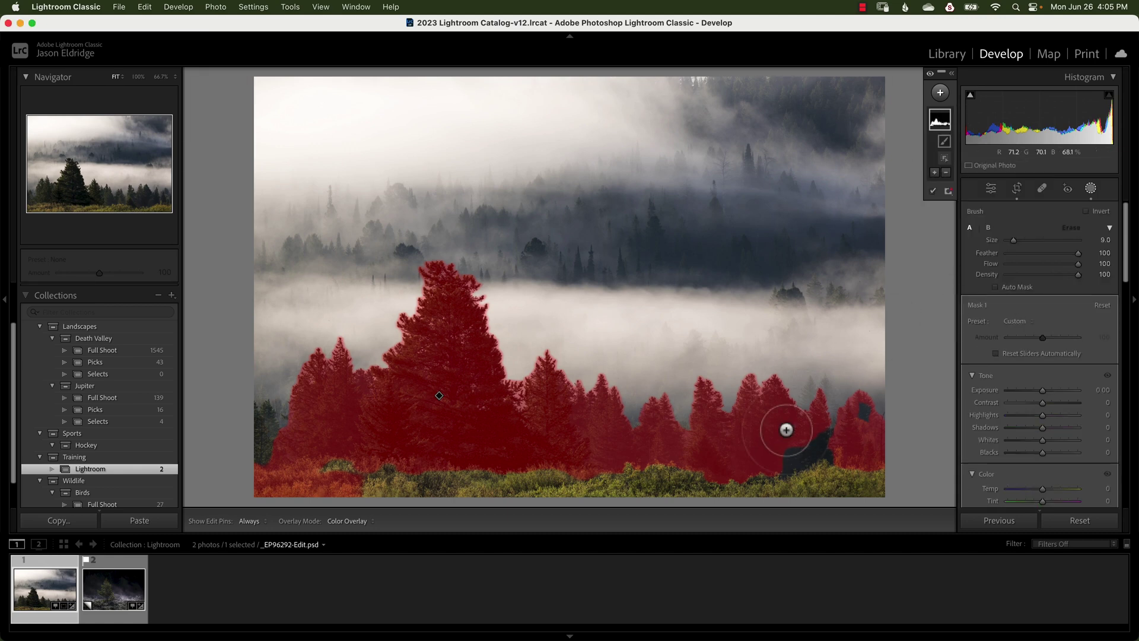
pyautogui.moveTo(807, 440)
pyautogui.mouseDown()
pyautogui.moveTo(844, 428)
pyautogui.moveTo(827, 440)
pyautogui.moveTo(892, 439)
pyautogui.moveTo(802, 450)
pyautogui.moveTo(773, 469)
pyautogui.moveTo(861, 421)
pyautogui.mouseUp()
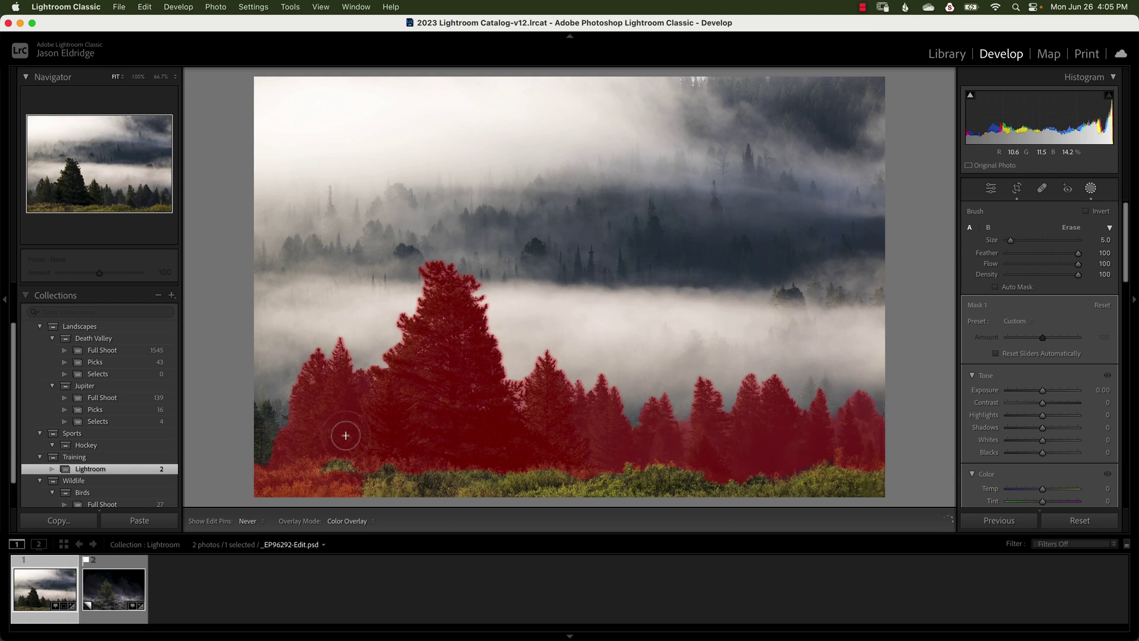
pyautogui.press('h')
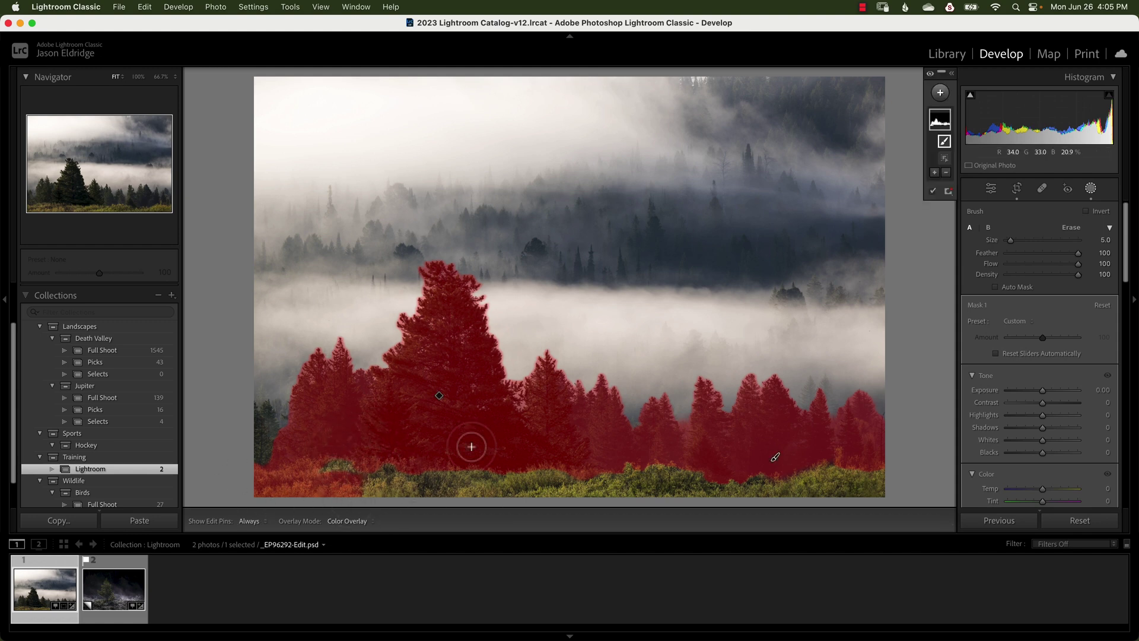
# - Subtract the bottom-left grass from the mask with an erase brush
pyautogui.click(947, 174)
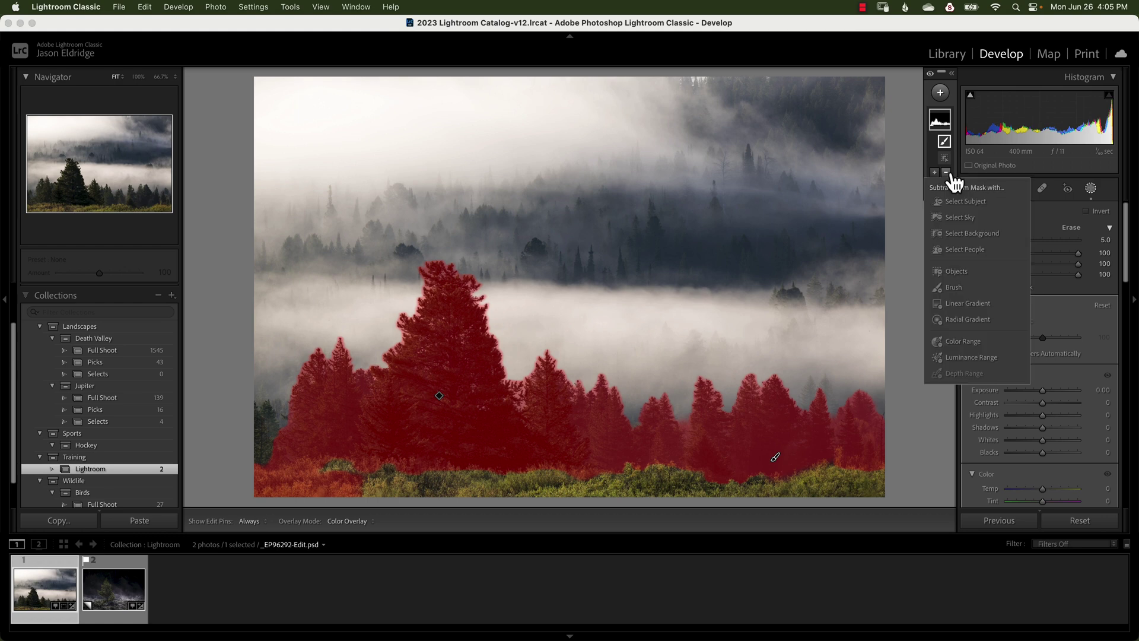
pyautogui.click(943, 288)
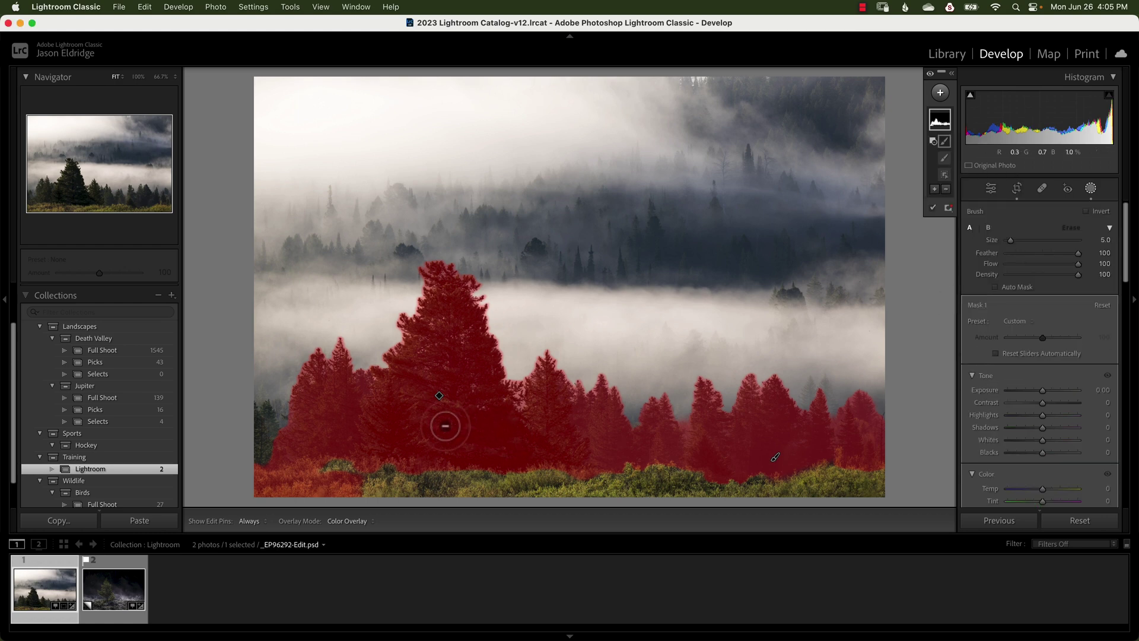
pyautogui.moveTo(345, 492)
pyautogui.mouseDown()
pyautogui.moveTo(285, 475)
pyautogui.moveTo(386, 493)
pyautogui.moveTo(590, 498)
pyautogui.moveTo(824, 480)
pyautogui.moveTo(887, 486)
pyautogui.mouseUp()
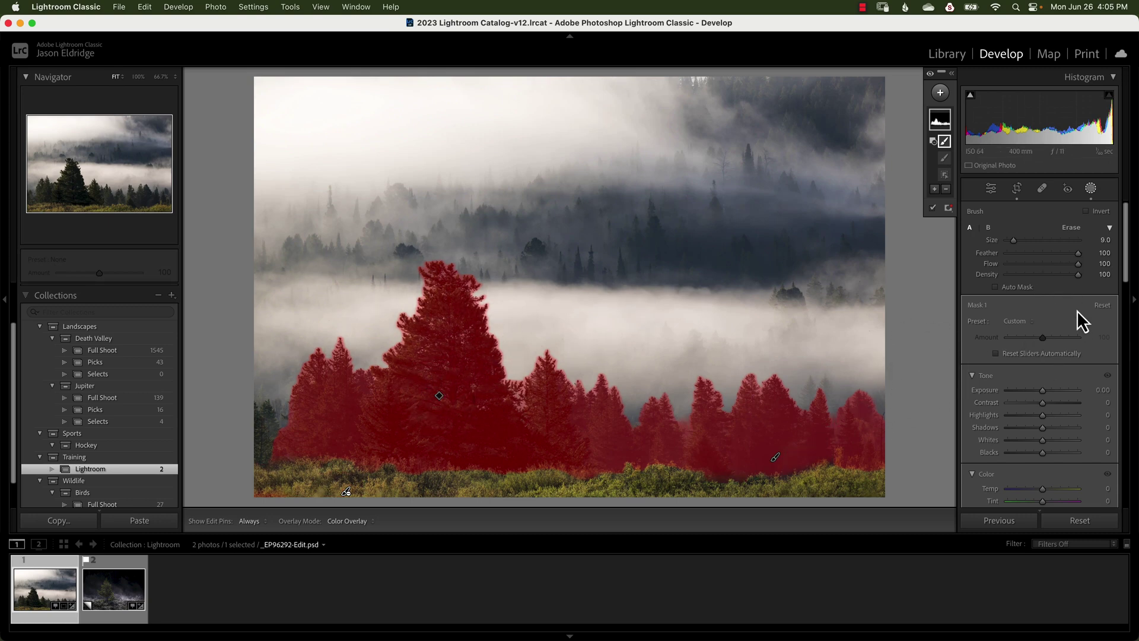
# - Scroll down the Masking panel, then switch to the second photo in the filmstrip
pyautogui.scroll(-1, 1019, 354)
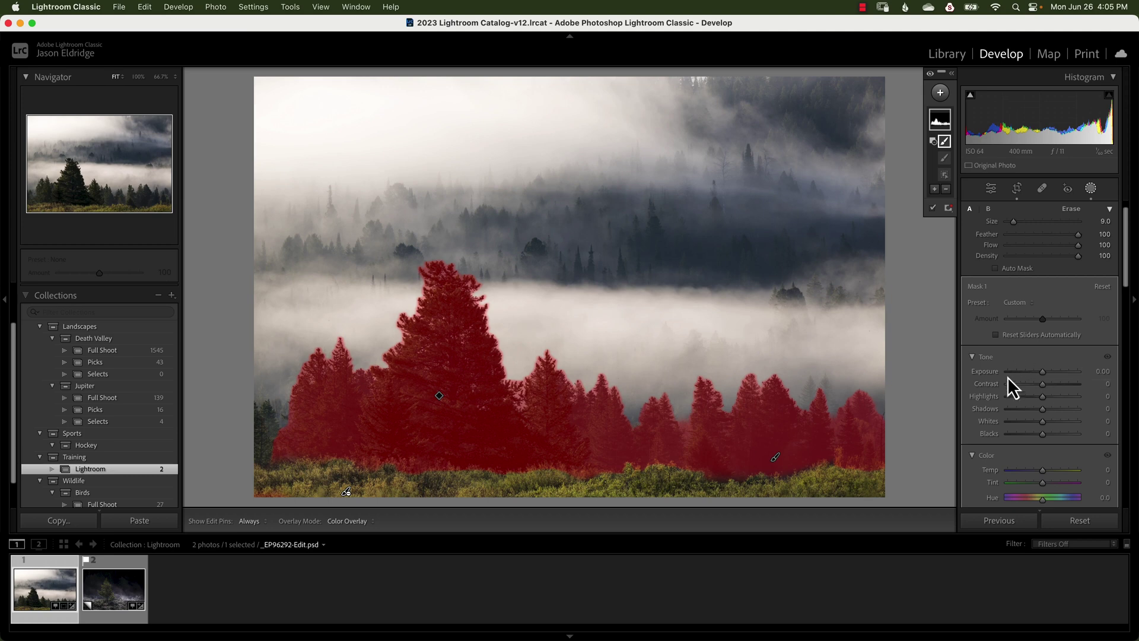
pyautogui.scroll(-1, 1010, 378)
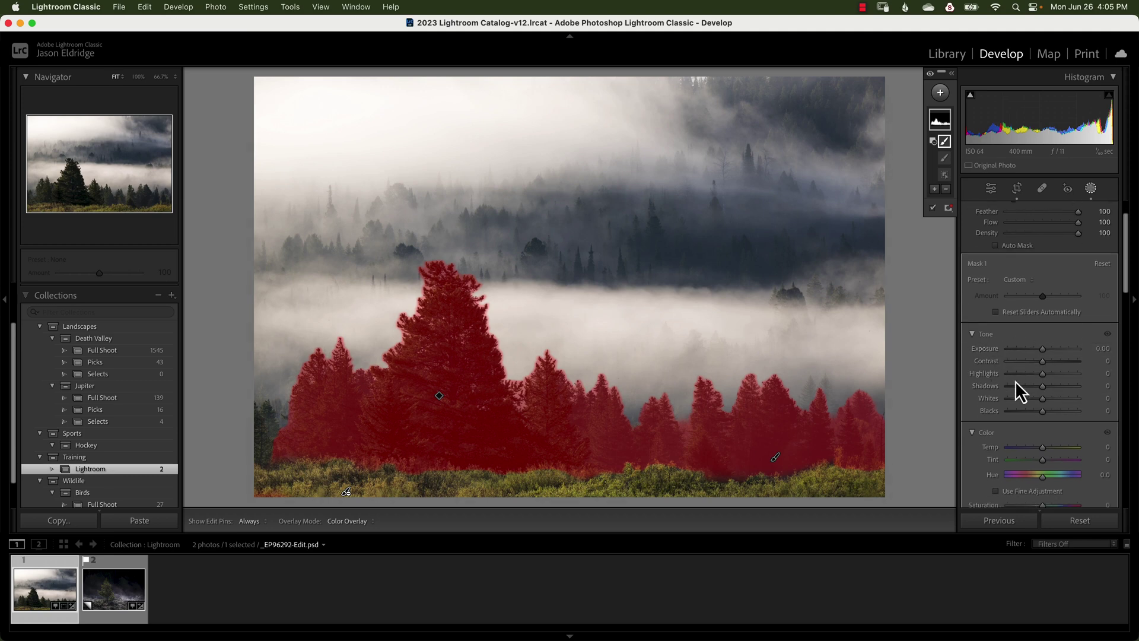
pyautogui.scroll(-2, 1022, 418)
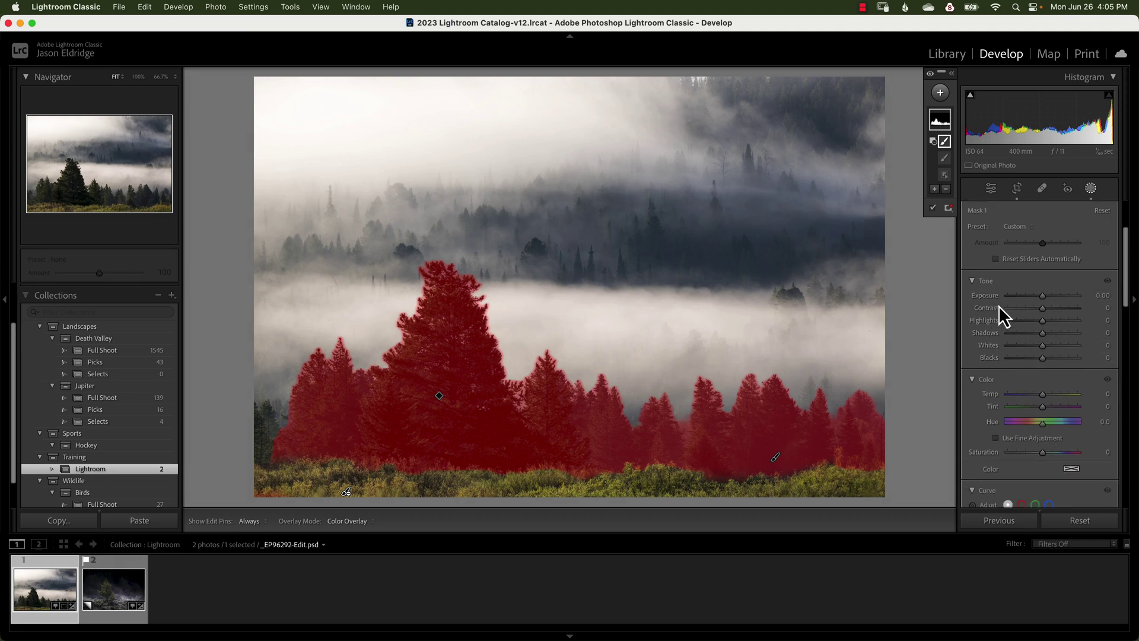
pyautogui.scroll(-4, 999, 308)
pyautogui.scroll(-4, 1073, 350)
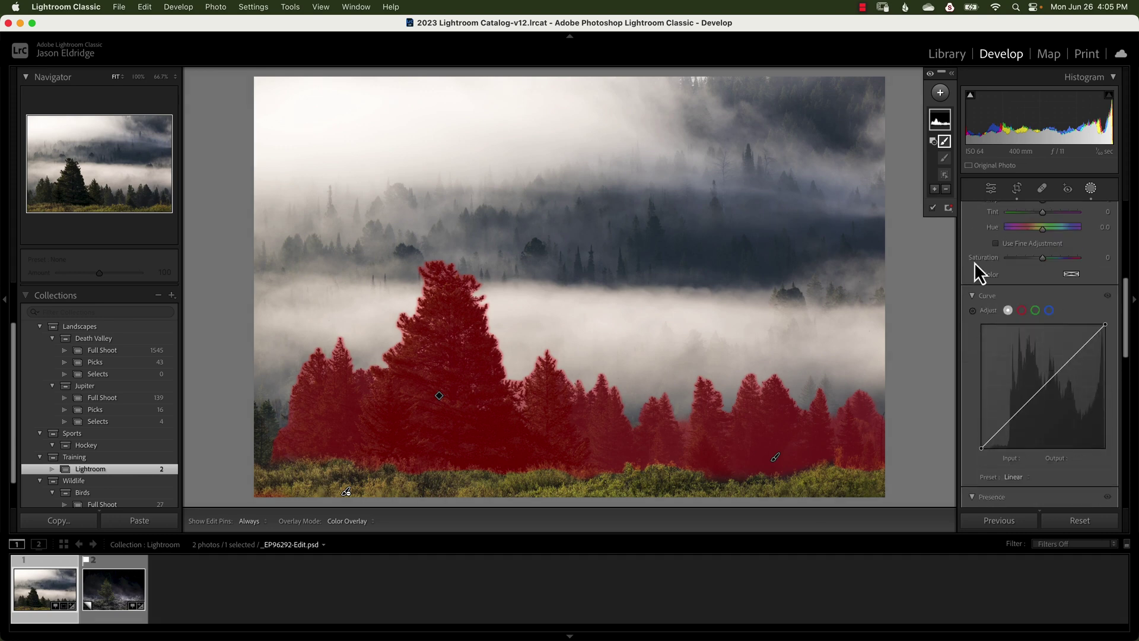
pyautogui.scroll(-5, 1003, 309)
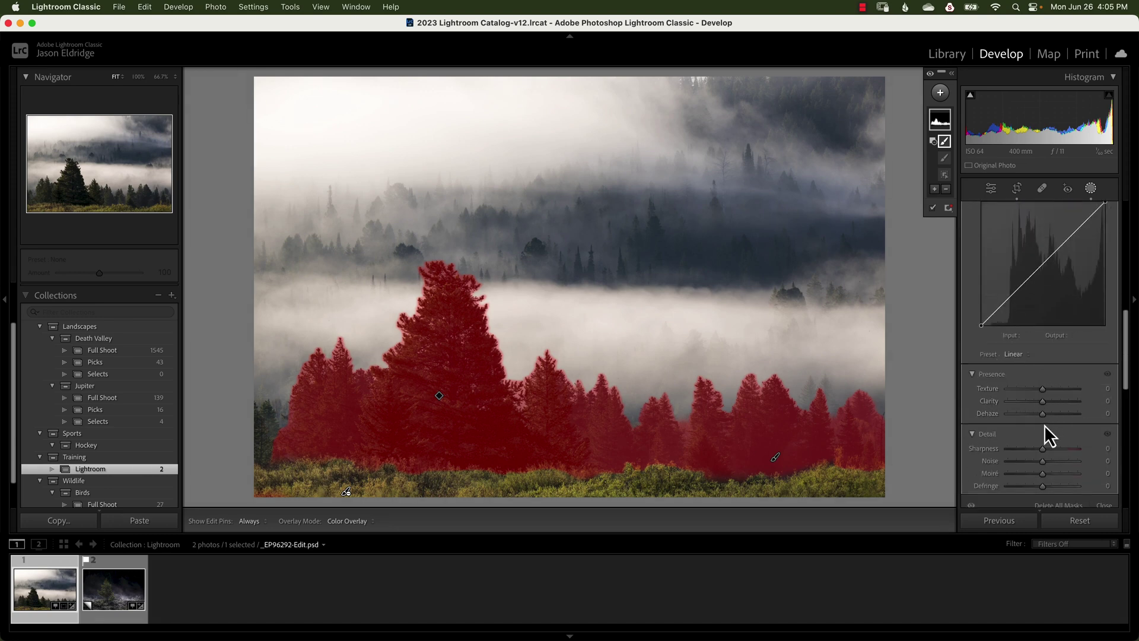
pyautogui.scroll(-4, 1049, 430)
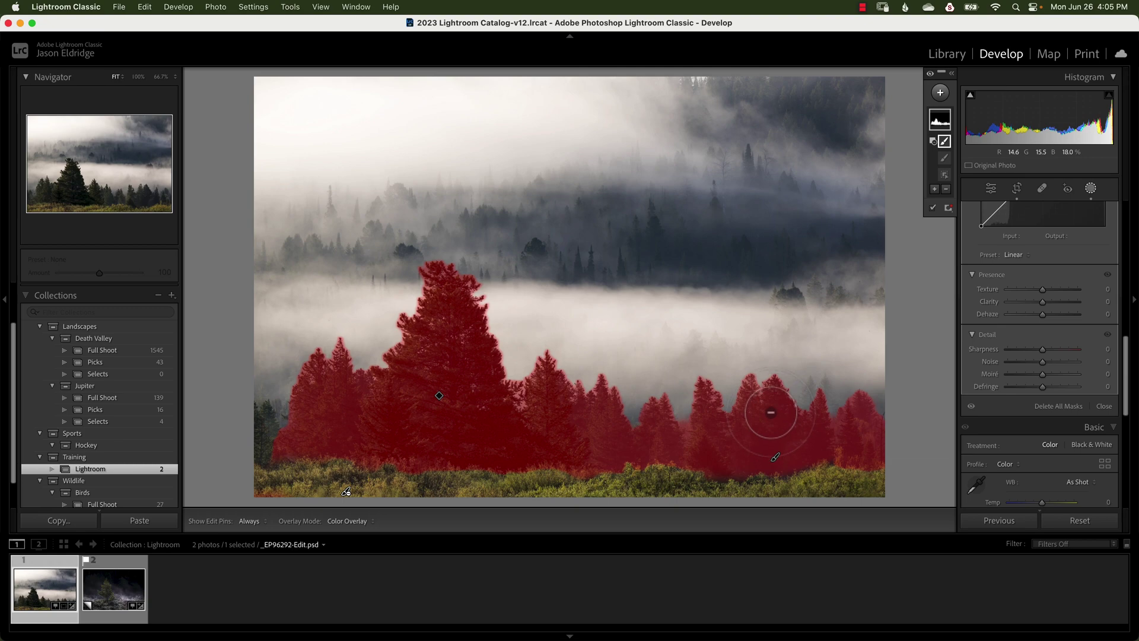
pyautogui.click(117, 589)
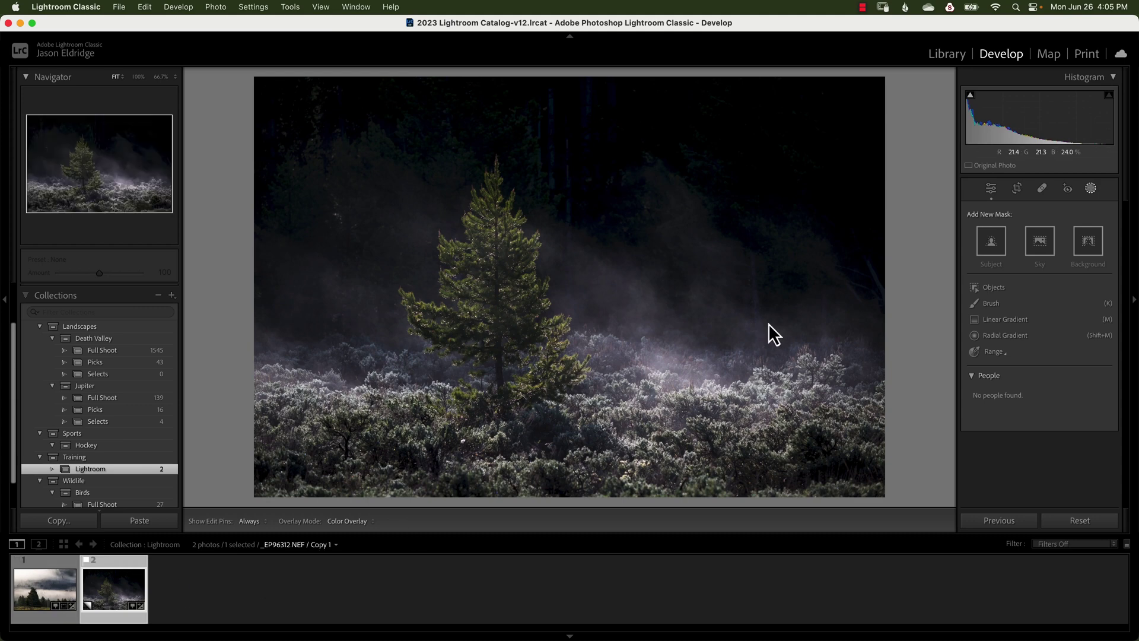
# - Return to the foggy forest photo via the first filmstrip thumbnail
pyautogui.click(45, 589)
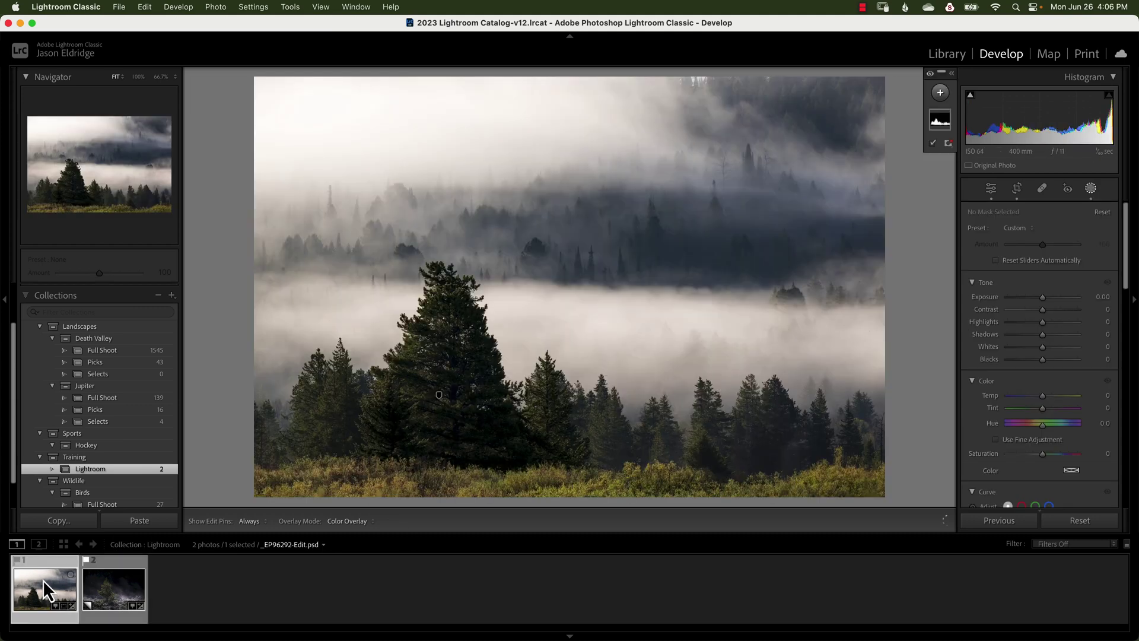